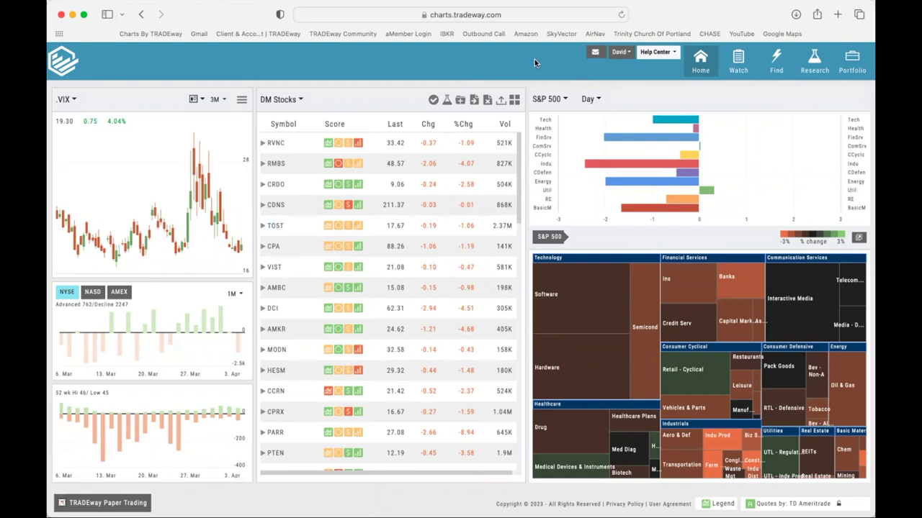
Load the AAPL research chart page with its 6-month daily candlestick chart from the Research menu.
{"action": "mouse_move", "coordinate": [713, 63]}
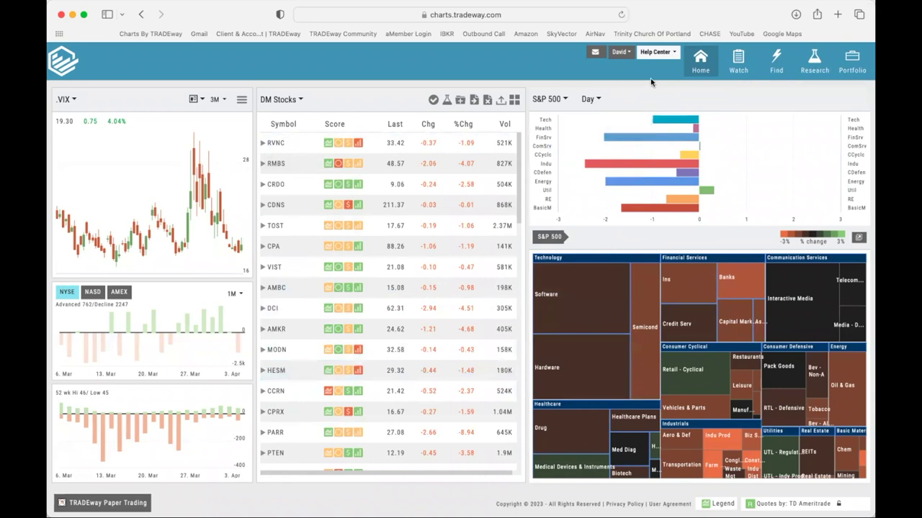
{"action": "mouse_move", "coordinate": [816, 69]}
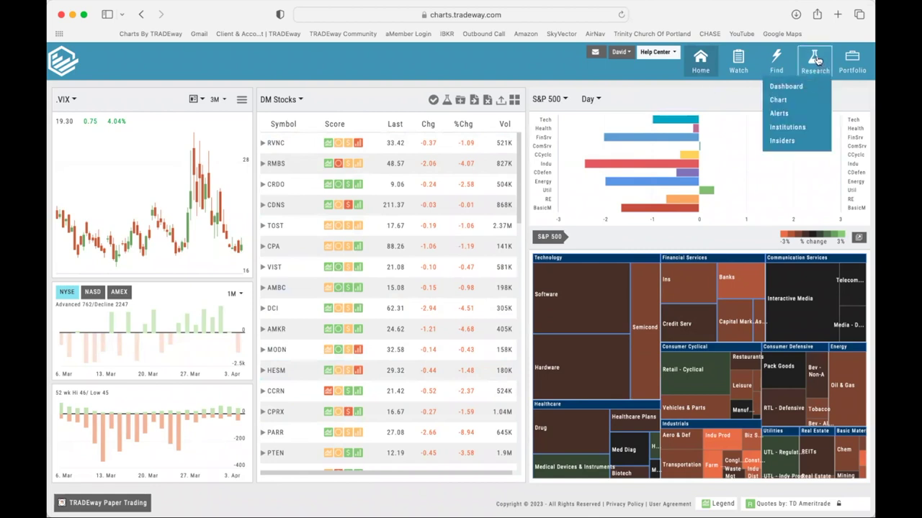
{"action": "left_click", "coordinate": [778, 101]}
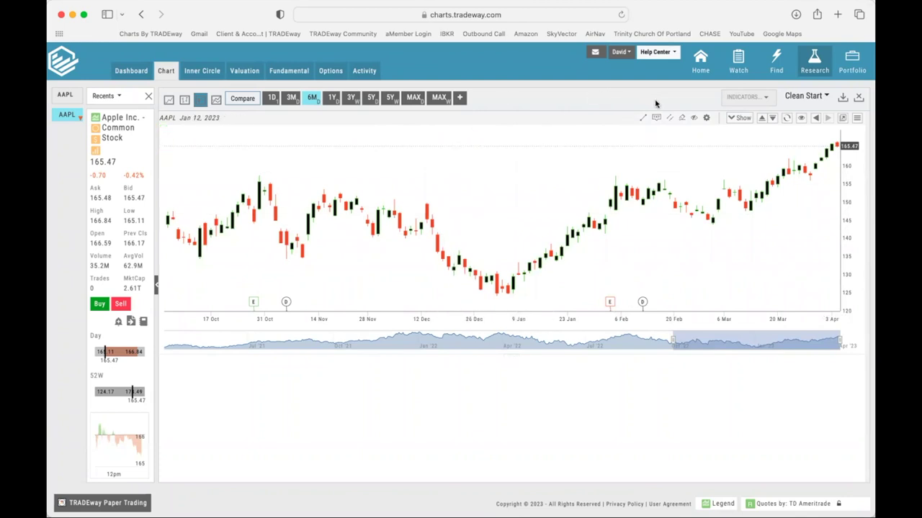
Switch to the Watch page and open the watchlist dropdown to show the DM Stocks list.
{"action": "left_click", "coordinate": [740, 64]}
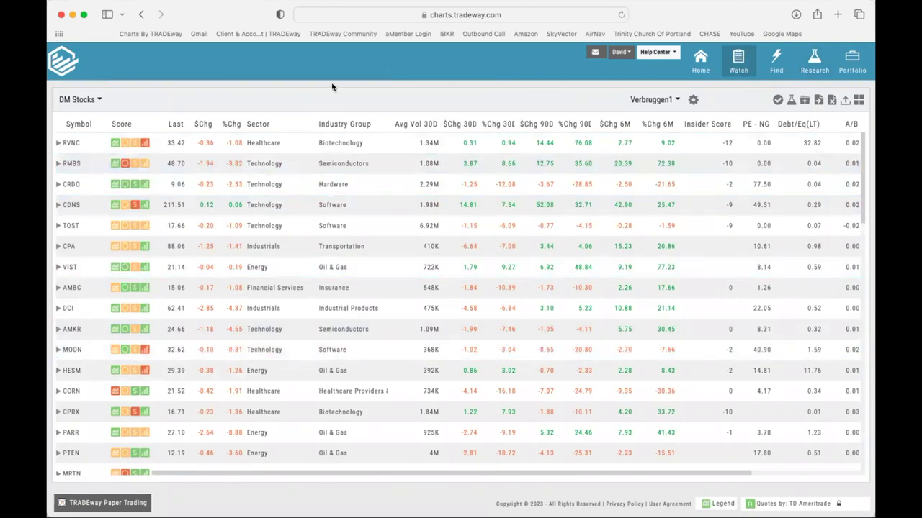
{"action": "left_click", "coordinate": [99, 102]}
Show the Help Center menu with quick guides, virtual account and video library options.
{"action": "mouse_move", "coordinate": [814, 62]}
{"action": "left_click", "coordinate": [675, 54]}
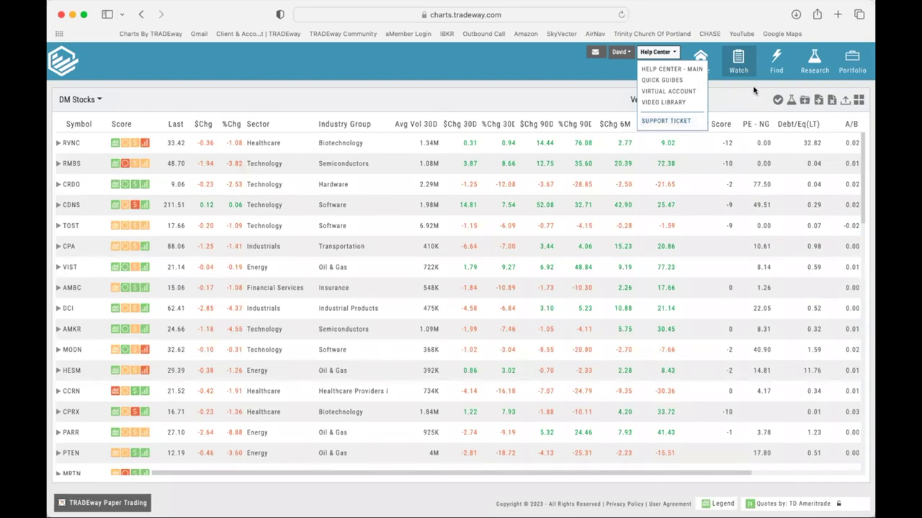
Go back to the AAPL candlestick chart via Research > Chart.
{"action": "mouse_move", "coordinate": [815, 65]}
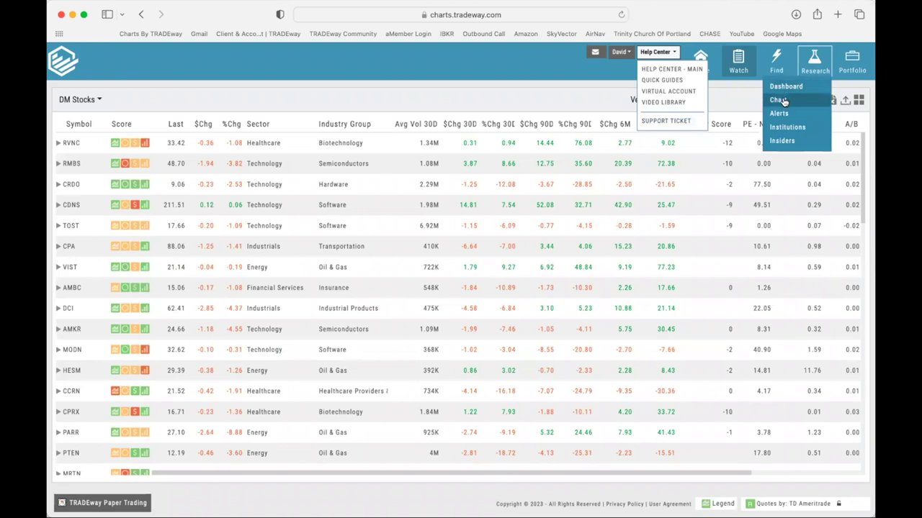
{"action": "left_click", "coordinate": [784, 101]}
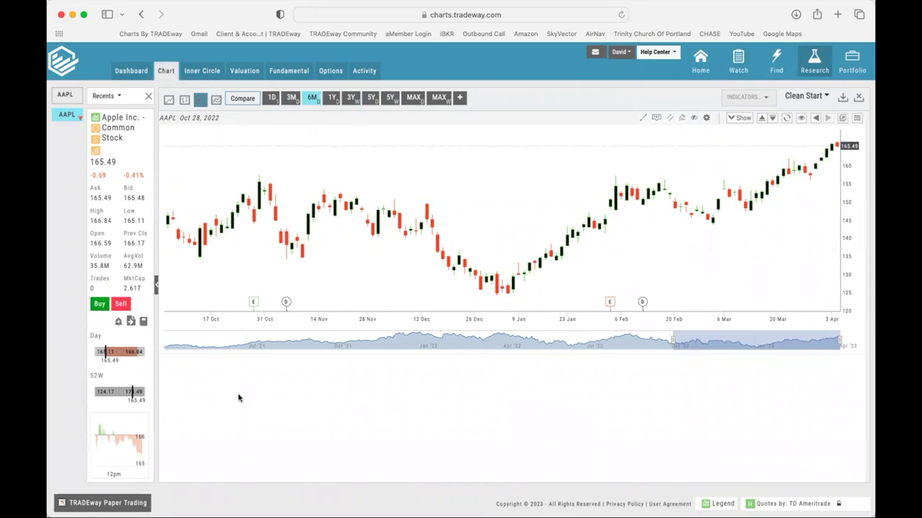
{"action": "mouse_move", "coordinate": [90, 504]}
From the paper trading accounts panel, add a Tradier Virtual (Beta) account and accept the terms.
{"action": "left_click", "coordinate": [81, 503]}
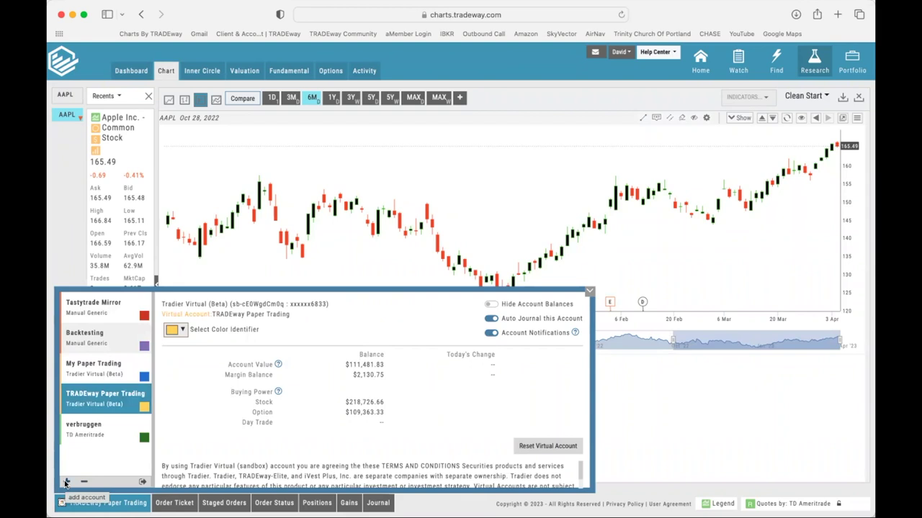
{"action": "left_click", "coordinate": [66, 481]}
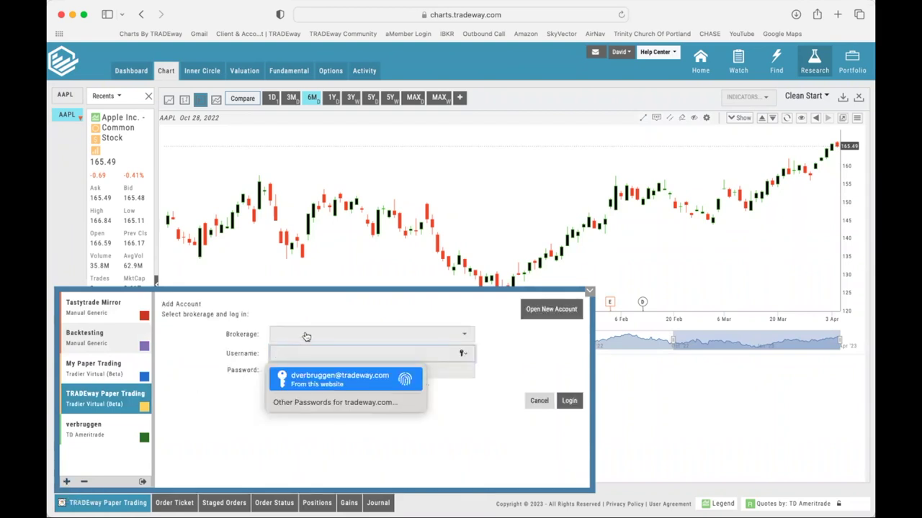
{"action": "left_click", "coordinate": [463, 333]}
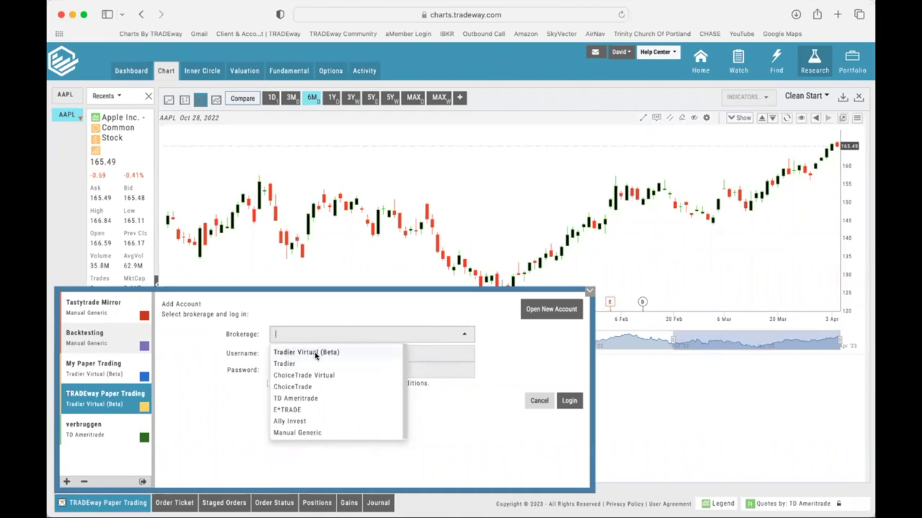
{"action": "left_click", "coordinate": [315, 353]}
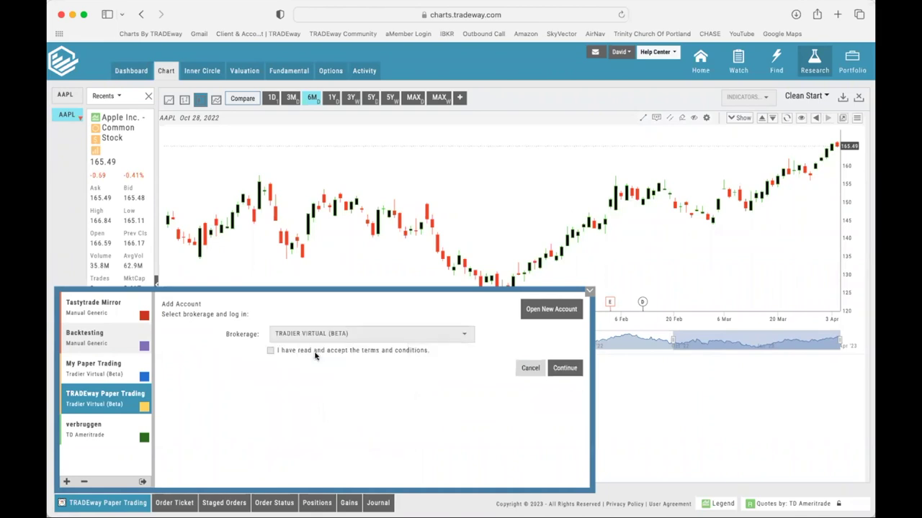
{"action": "left_click", "coordinate": [271, 351]}
Create the Tradier Virtual Account with a light green marker and switch on its account notifications.
{"action": "left_click", "coordinate": [566, 368]}
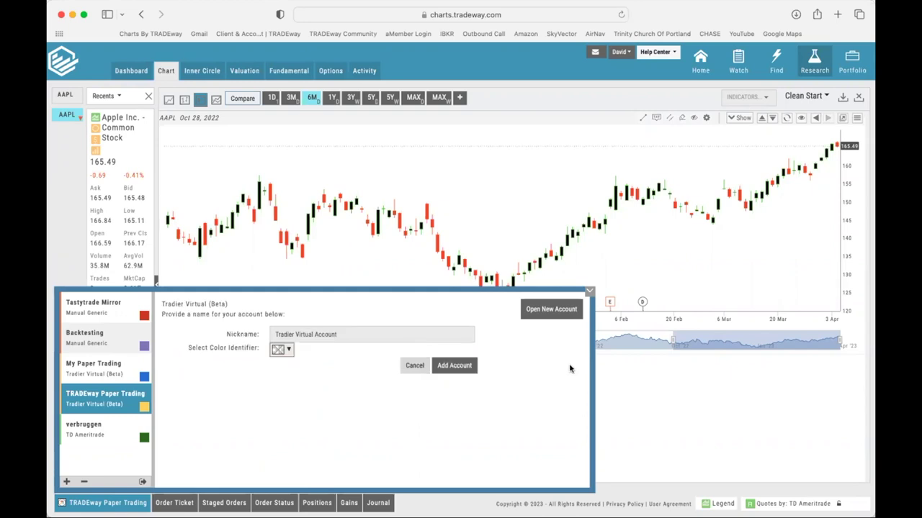
{"action": "left_click", "coordinate": [362, 333]}
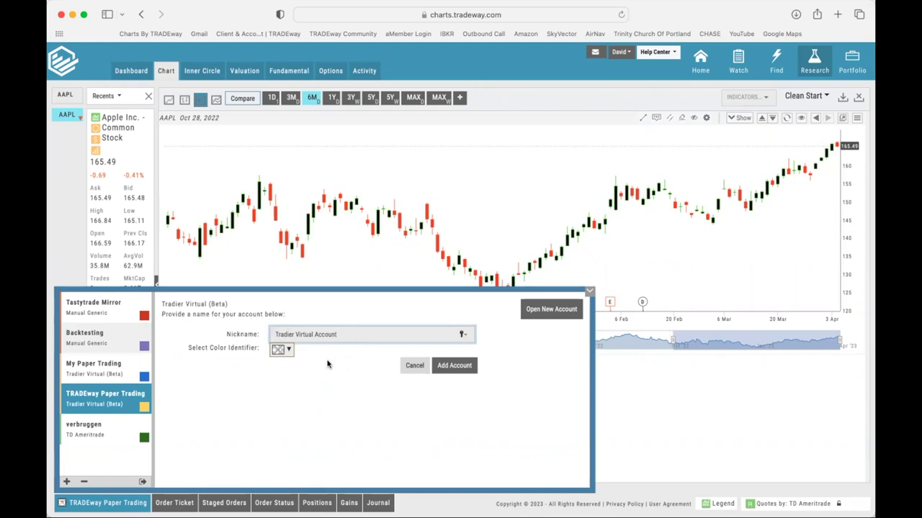
{"action": "left_click", "coordinate": [289, 350]}
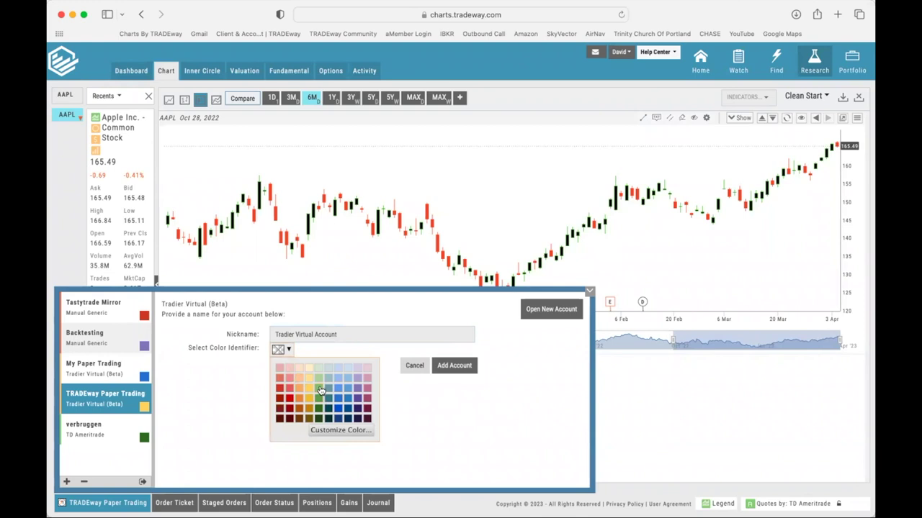
{"action": "left_click", "coordinate": [321, 390]}
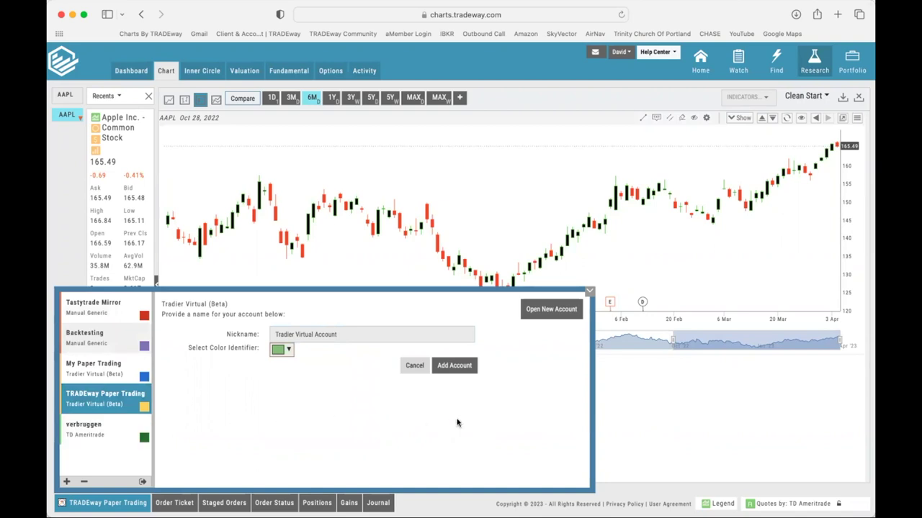
{"action": "left_click", "coordinate": [454, 365]}
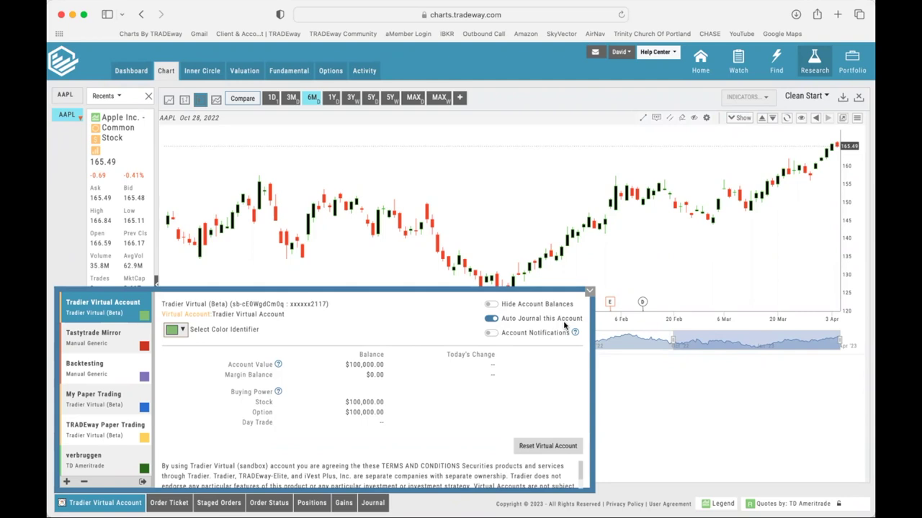
{"action": "left_click", "coordinate": [491, 334]}
Start another new account with Tradier selected as the brokerage.
{"action": "left_click", "coordinate": [67, 482]}
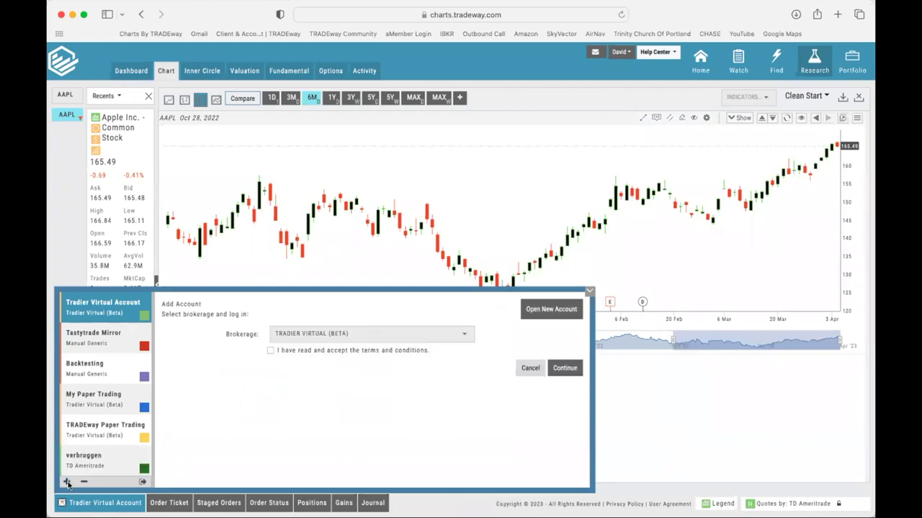
{"action": "left_click", "coordinate": [466, 334]}
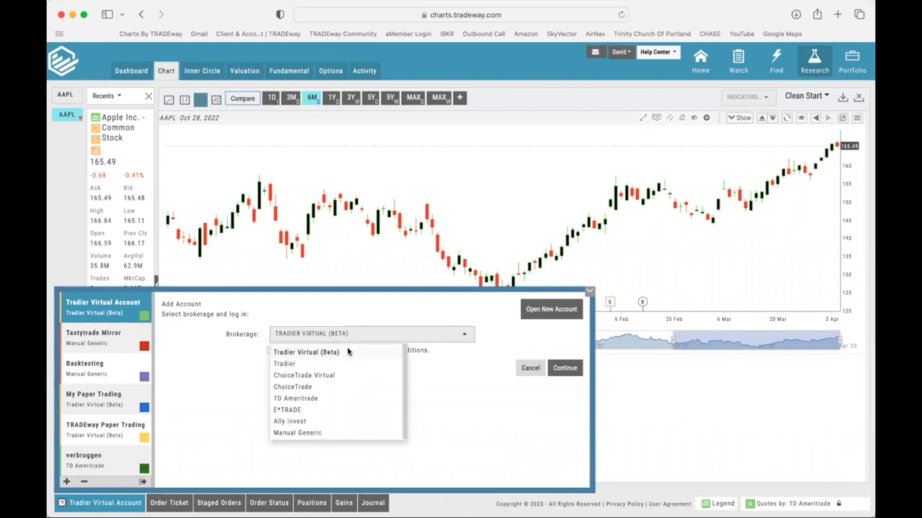
{"action": "left_click", "coordinate": [287, 364]}
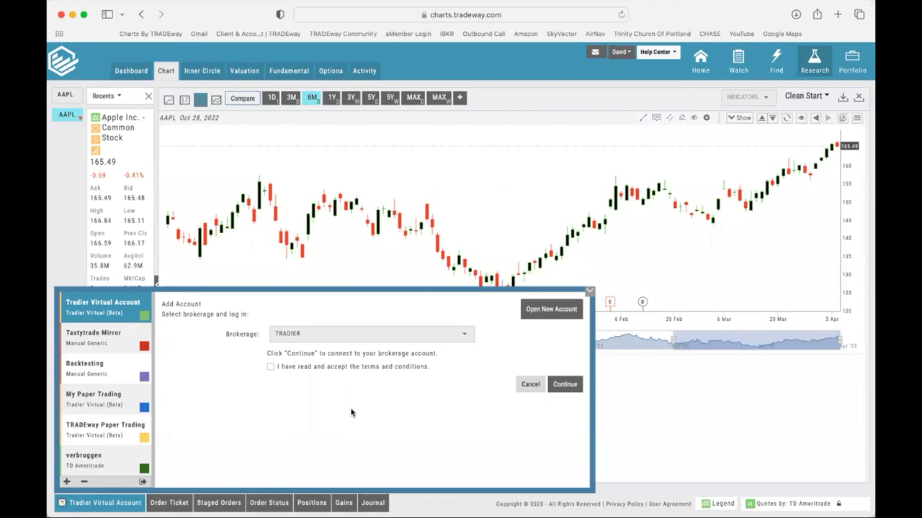
Close the Add Account panel and drag the divider down to enlarge the AAPL chart.
{"action": "left_click", "coordinate": [588, 293]}
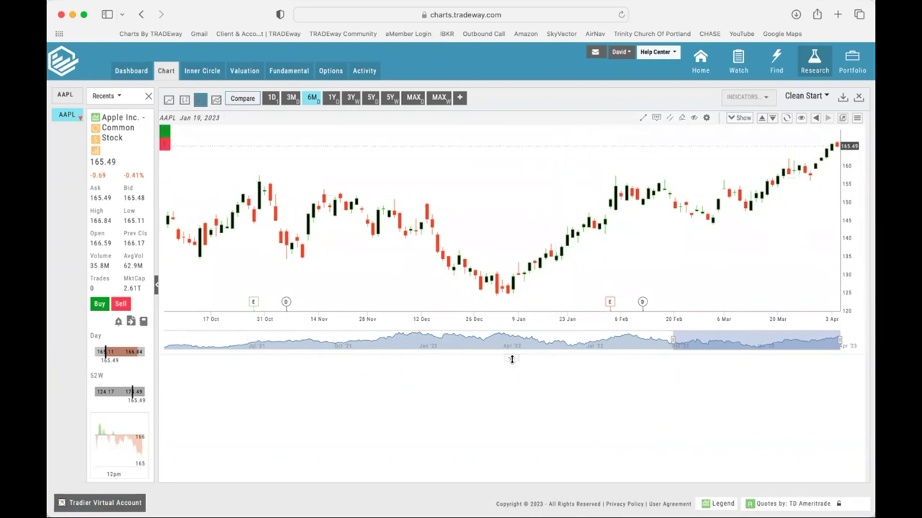
{"action": "left_click_drag", "start_coordinate": [512, 360], "coordinate": [516, 494]}
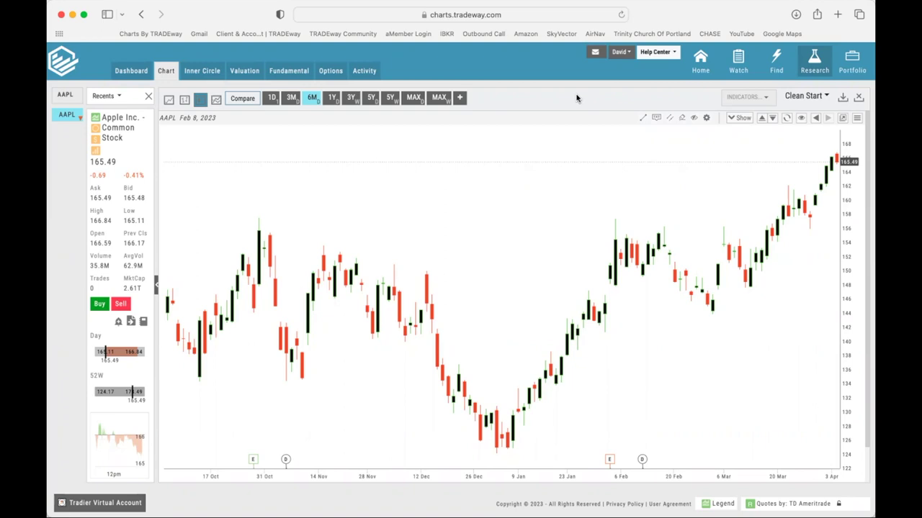
{"action": "key", "text": "super+equal"}
{"action": "key", "text": "super+equal"}
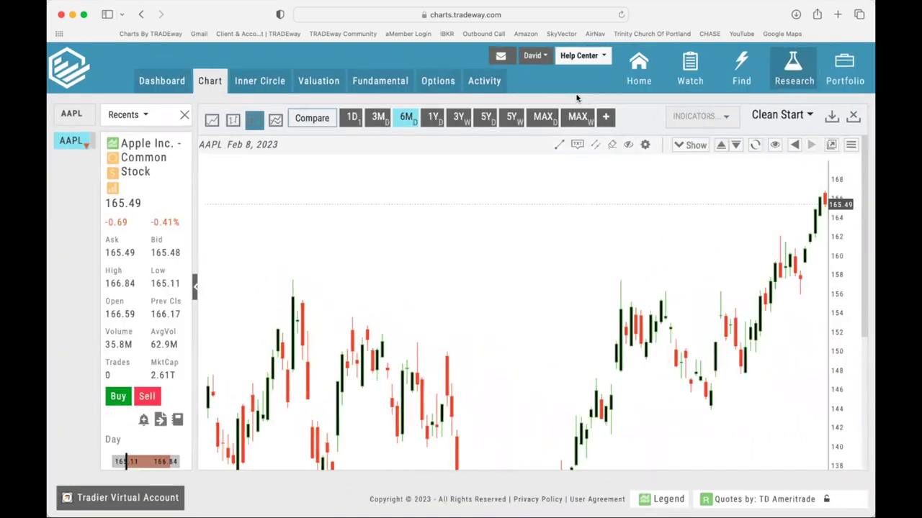
{"action": "key", "text": "super+minus"}
{"action": "key", "text": "super+minus"}
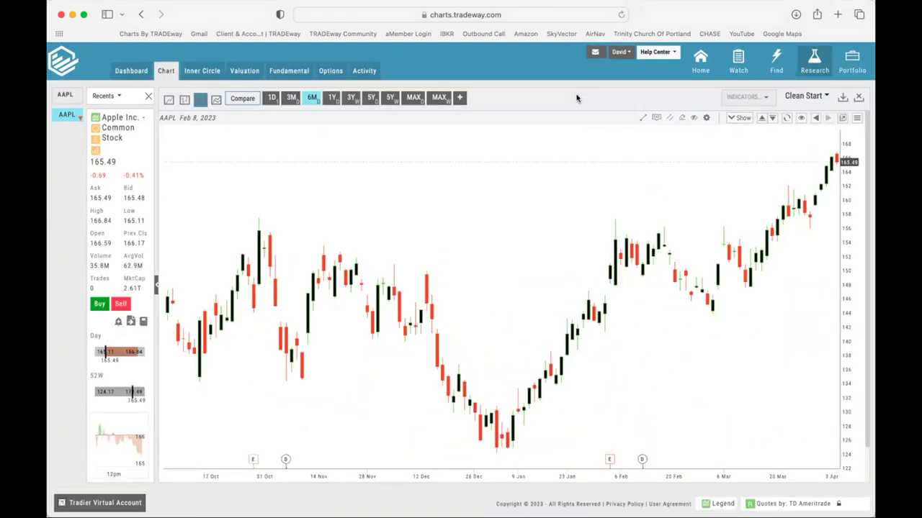
{"action": "key", "text": "super+minus"}
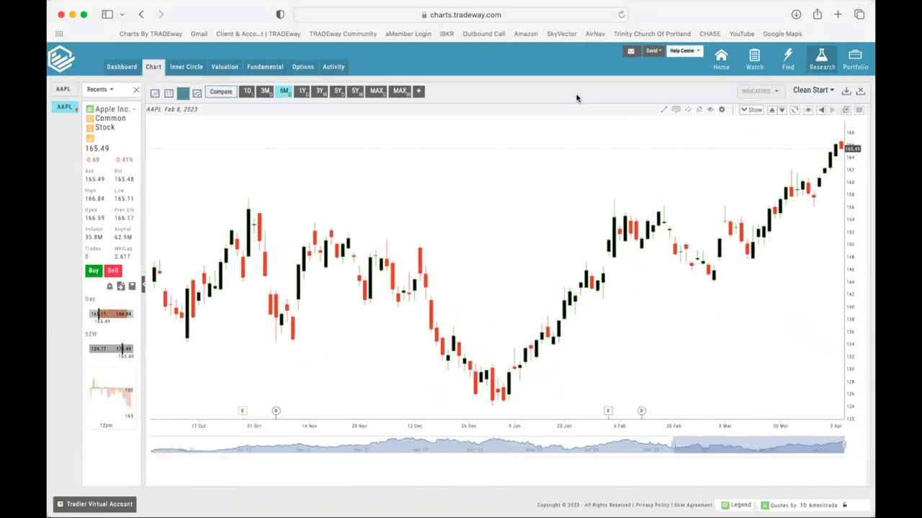
{"action": "key", "text": "super+equal"}
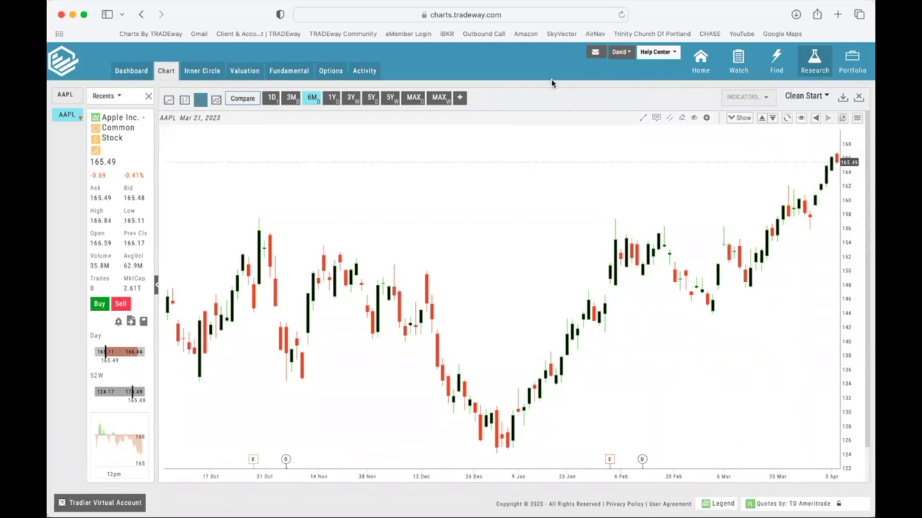
Try the Dark and Pink themes, then apply the Hi-Contrast Dark Theme.
{"action": "left_click", "coordinate": [628, 52]}
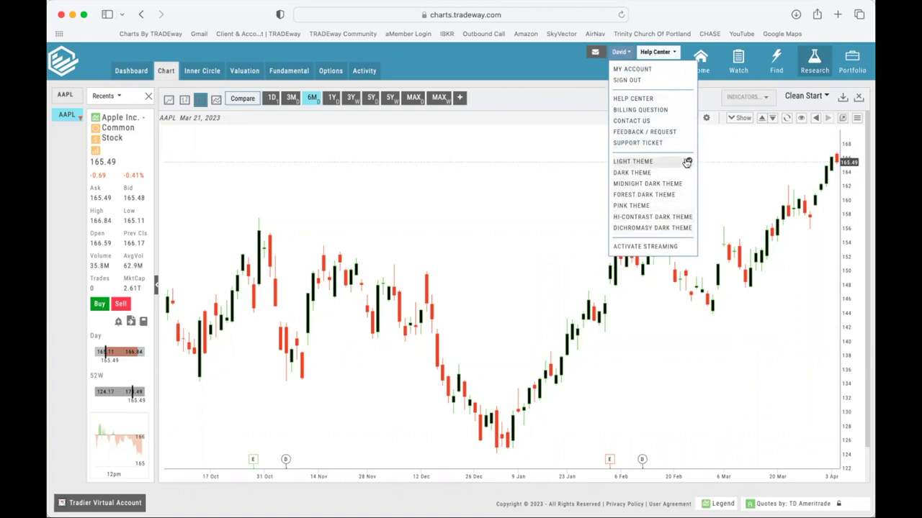
{"action": "left_click", "coordinate": [652, 174]}
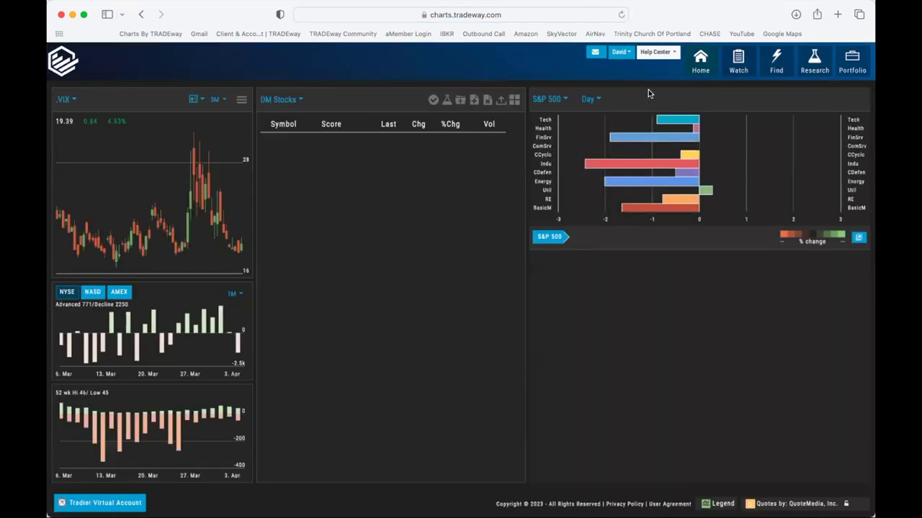
{"action": "left_click", "coordinate": [627, 53]}
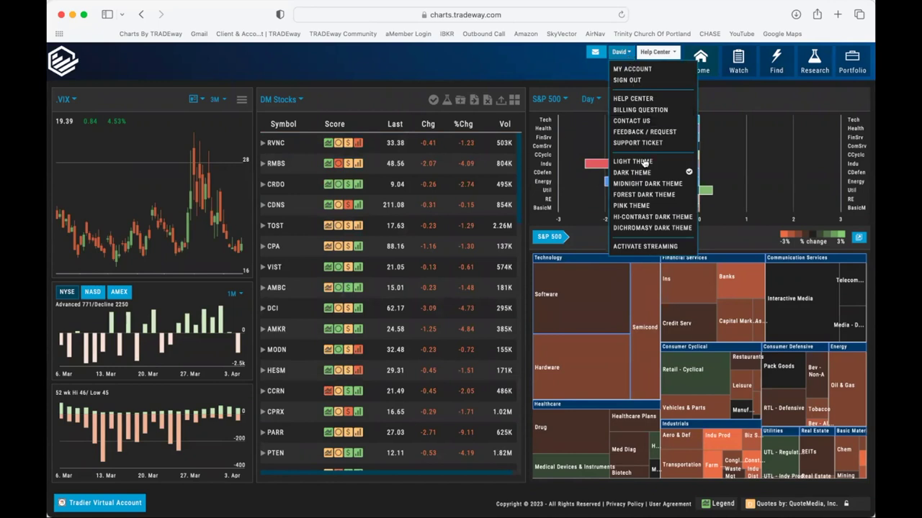
{"action": "left_click", "coordinate": [637, 206]}
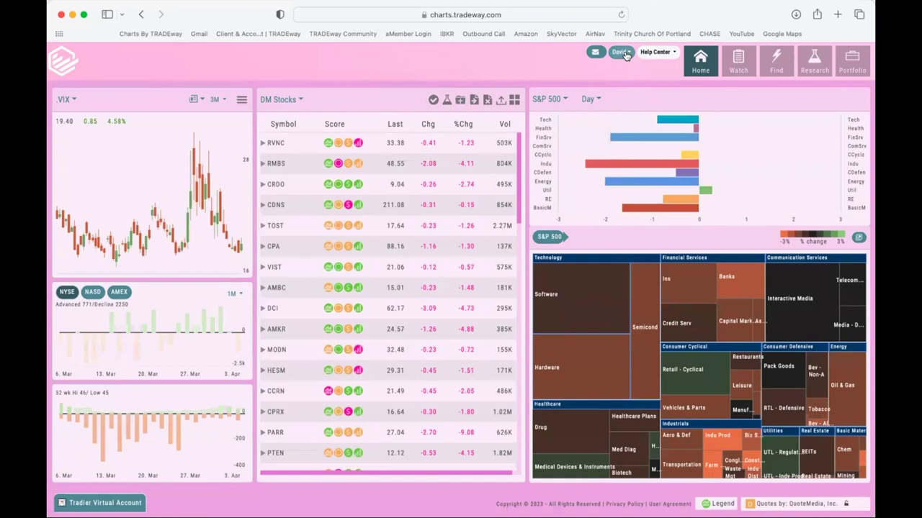
{"action": "left_click", "coordinate": [623, 54]}
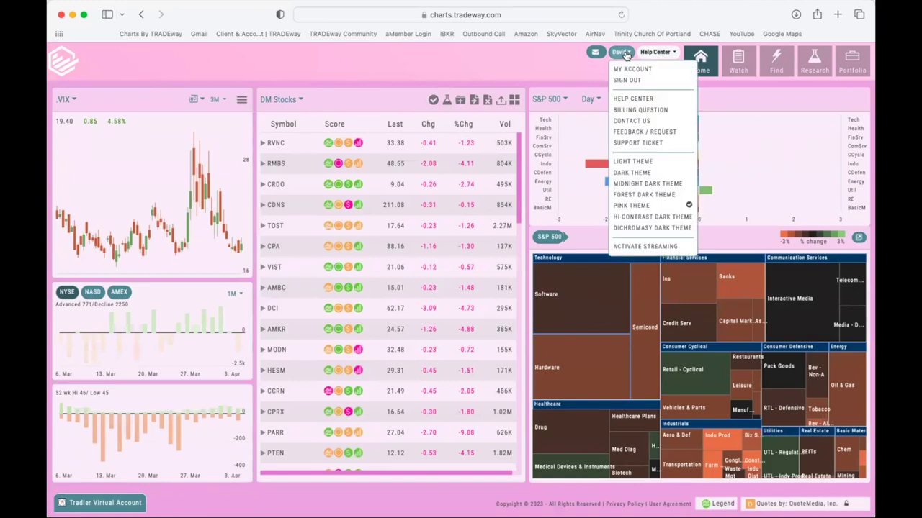
{"action": "left_click", "coordinate": [640, 218]}
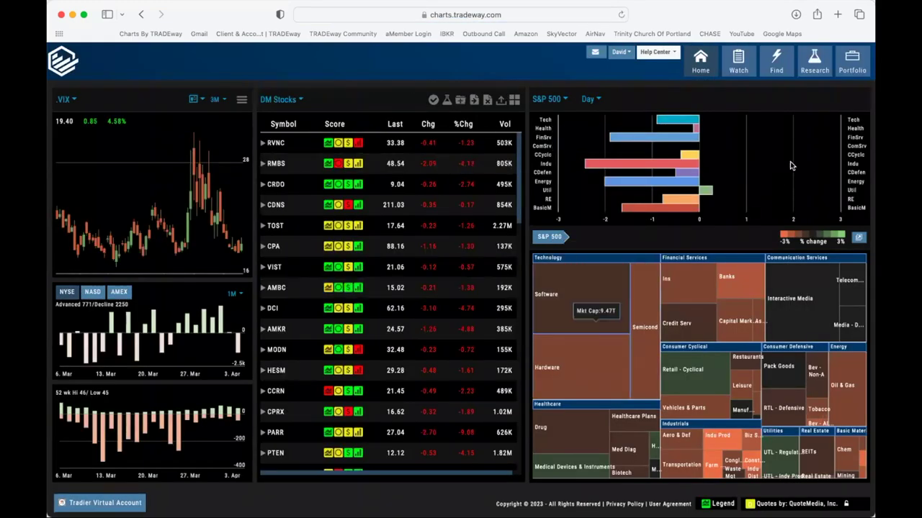
Reopen the AAPL chart and hide its drawn trendlines and red box.
{"action": "mouse_move", "coordinate": [816, 73]}
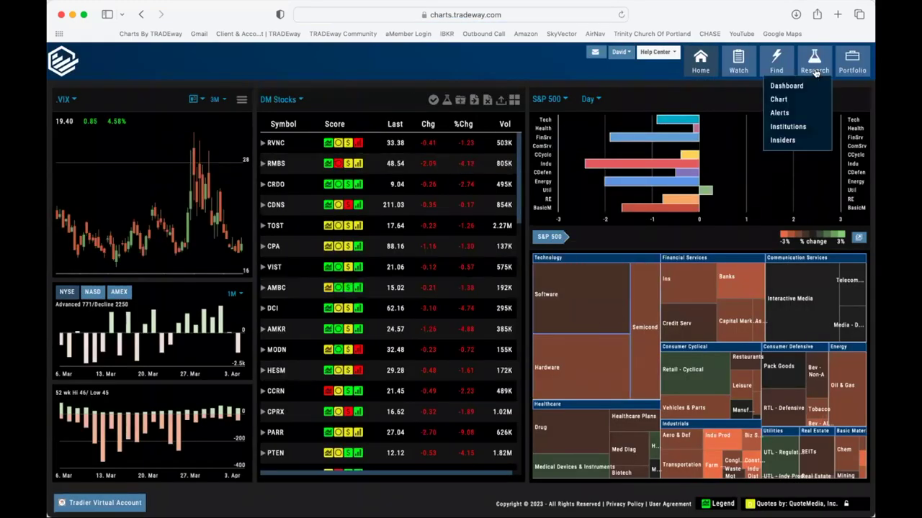
{"action": "left_click", "coordinate": [790, 102]}
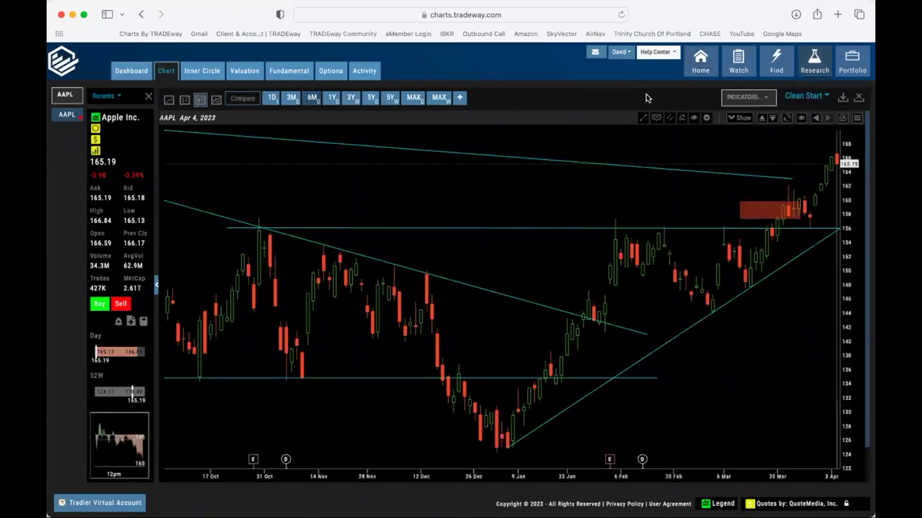
{"action": "left_click", "coordinate": [695, 119]}
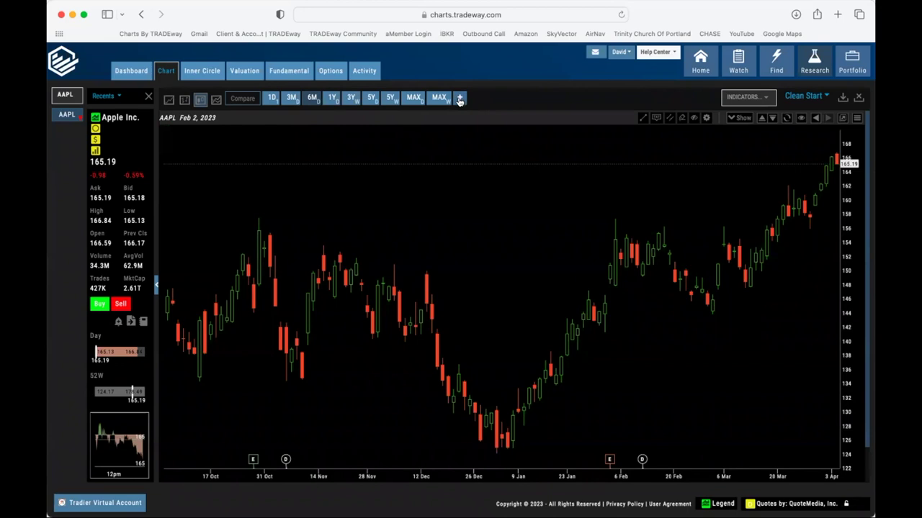
Extend the AAPL chart 30 days into the future and hide the trendlines and red box.
{"action": "left_click", "coordinate": [460, 100]}
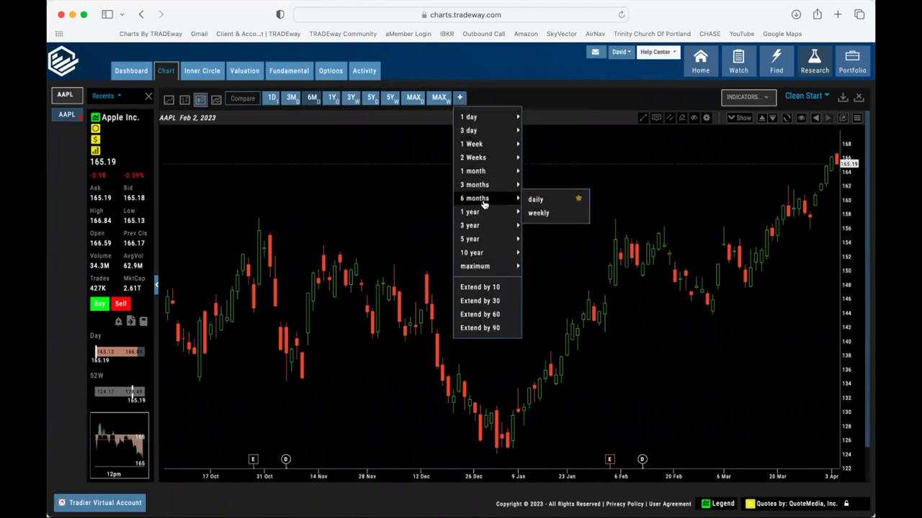
{"action": "left_click", "coordinate": [480, 301]}
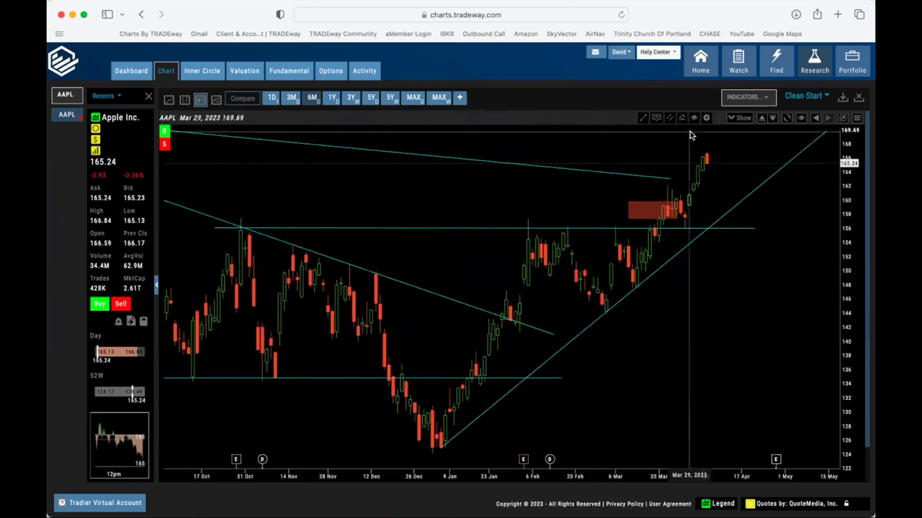
{"action": "left_click", "coordinate": [693, 119]}
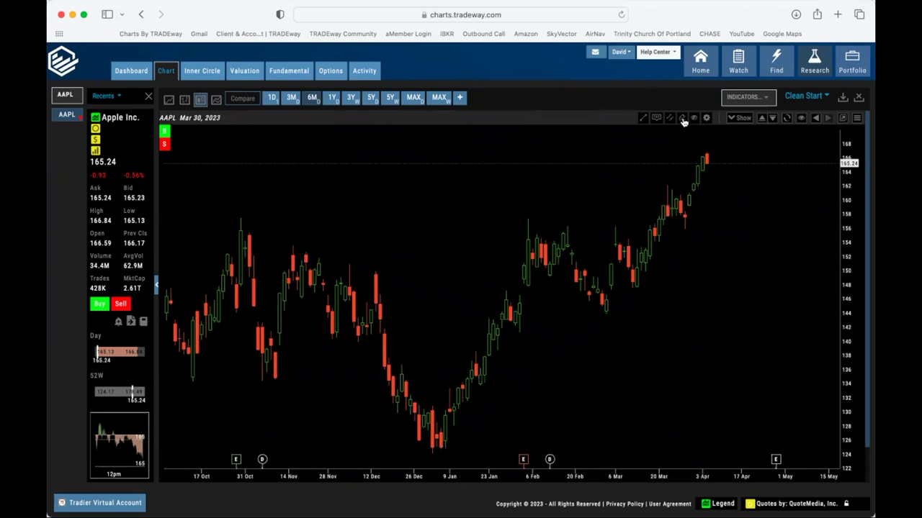
Switch to the 10, 20, 50 EMA chart profile and hide the drawn trendlines and red box.
{"action": "left_click", "coordinate": [804, 96]}
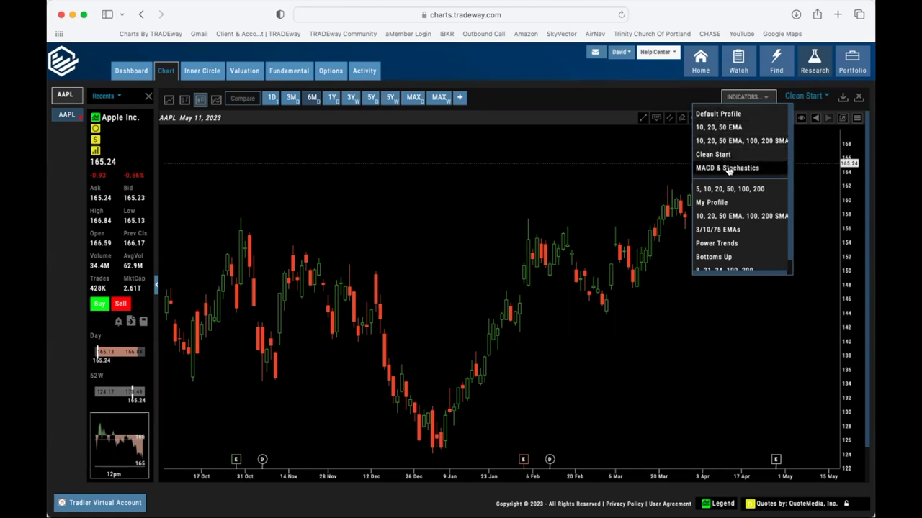
{"action": "left_click", "coordinate": [710, 129]}
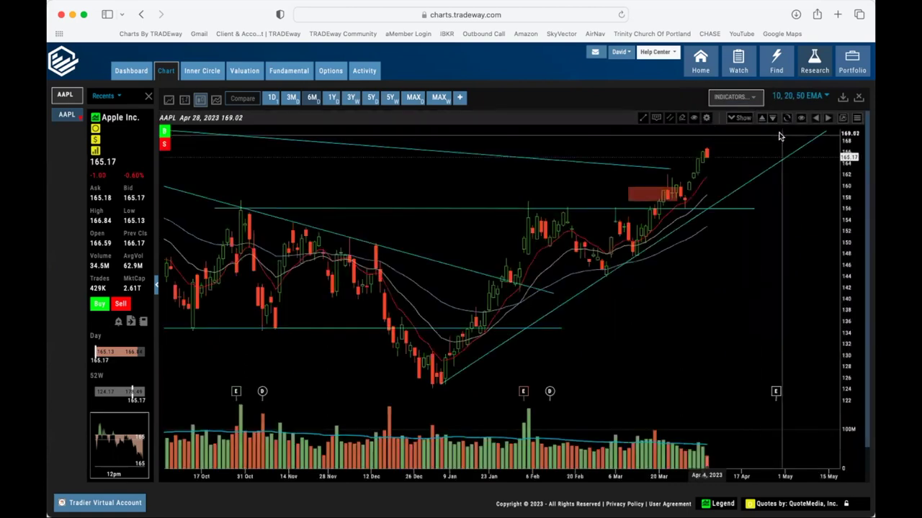
{"action": "left_click", "coordinate": [695, 121]}
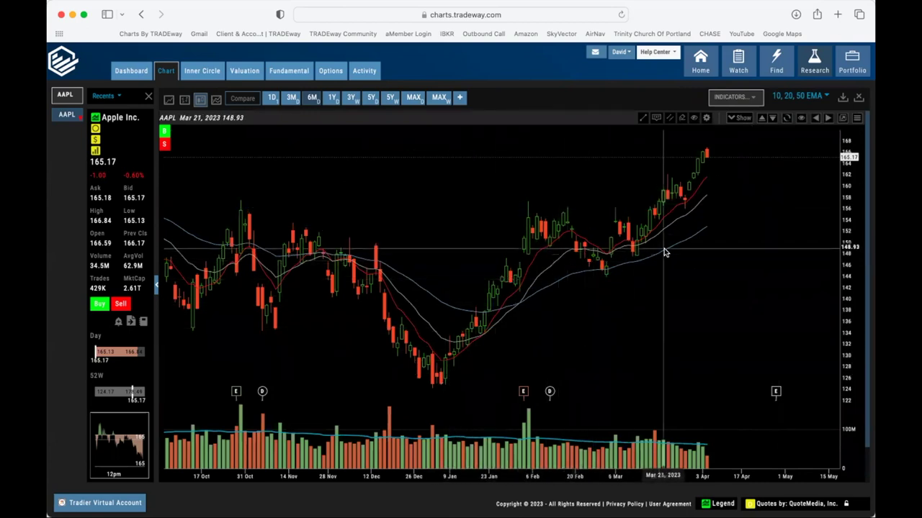
Scroll through the Indicators list and pick an entry from it.
{"action": "left_click", "coordinate": [758, 96]}
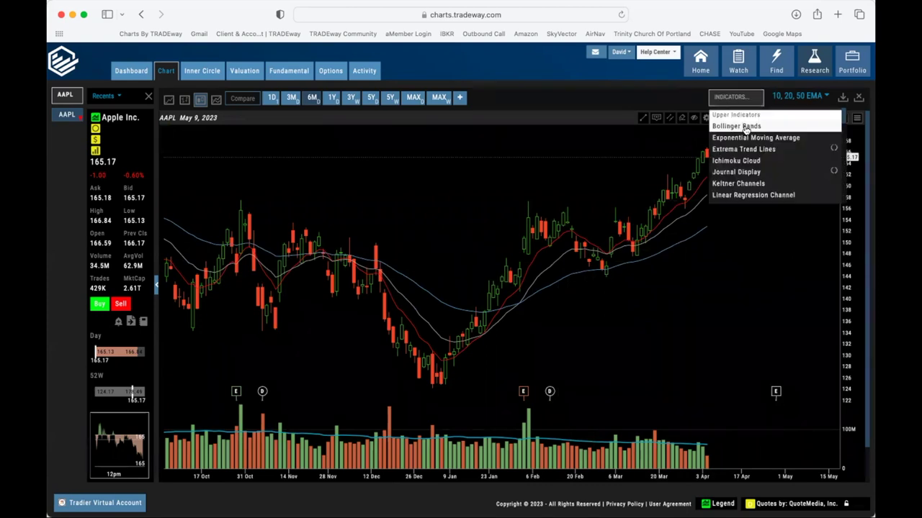
{"action": "scroll", "coordinate": [745, 157], "scroll_direction": "down", "scroll_amount": 5}
{"action": "scroll", "coordinate": [744, 158], "scroll_direction": "down", "scroll_amount": 2}
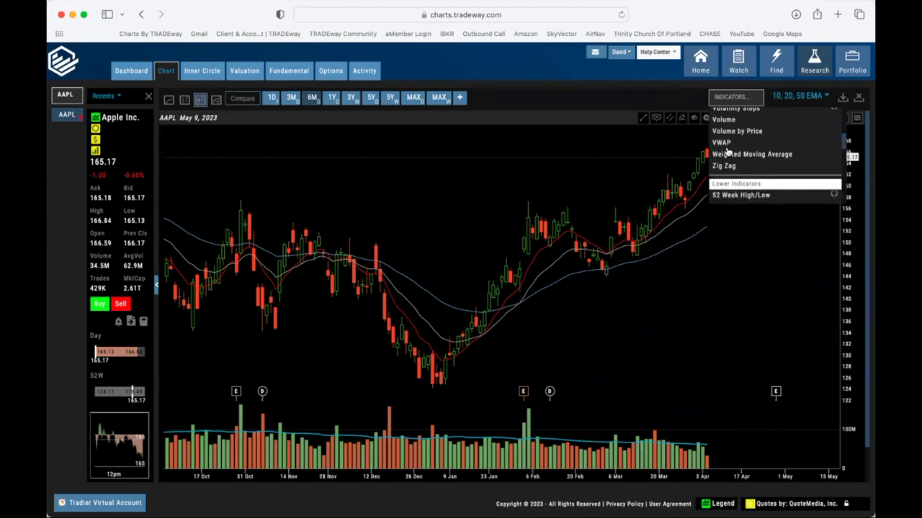
{"action": "left_click", "coordinate": [727, 141]}
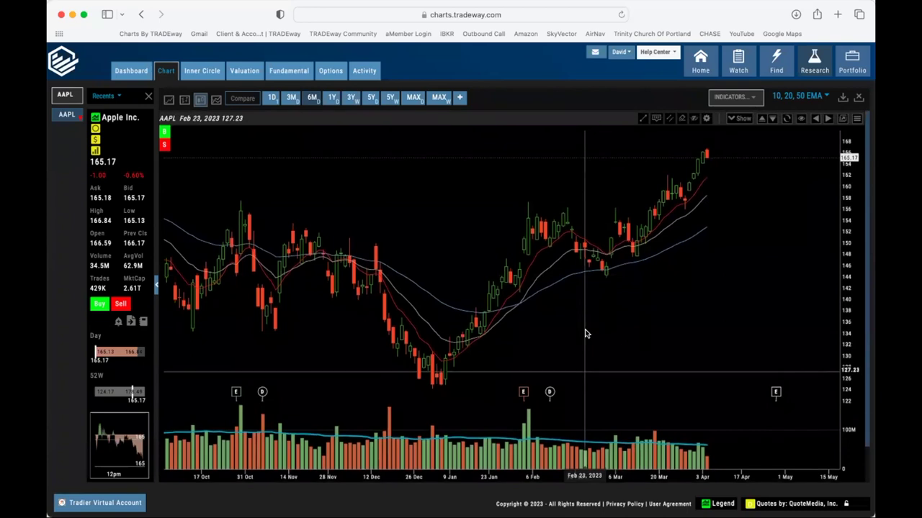
Add Stochastic Full with default 15, 5, 5 periods as a lower pane under AAPL.
{"action": "left_click", "coordinate": [754, 100]}
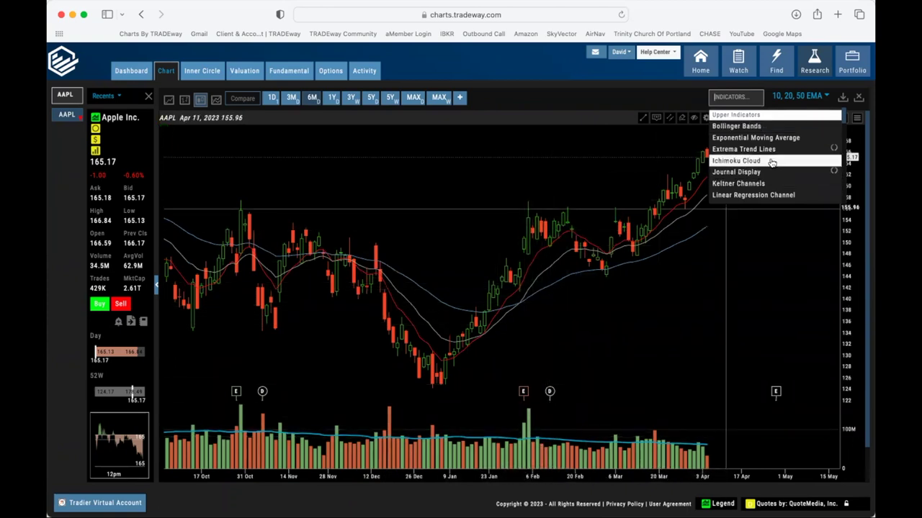
{"action": "scroll", "coordinate": [771, 164], "scroll_direction": "down", "scroll_amount": 2}
{"action": "scroll", "coordinate": [771, 164], "scroll_direction": "down", "scroll_amount": 5}
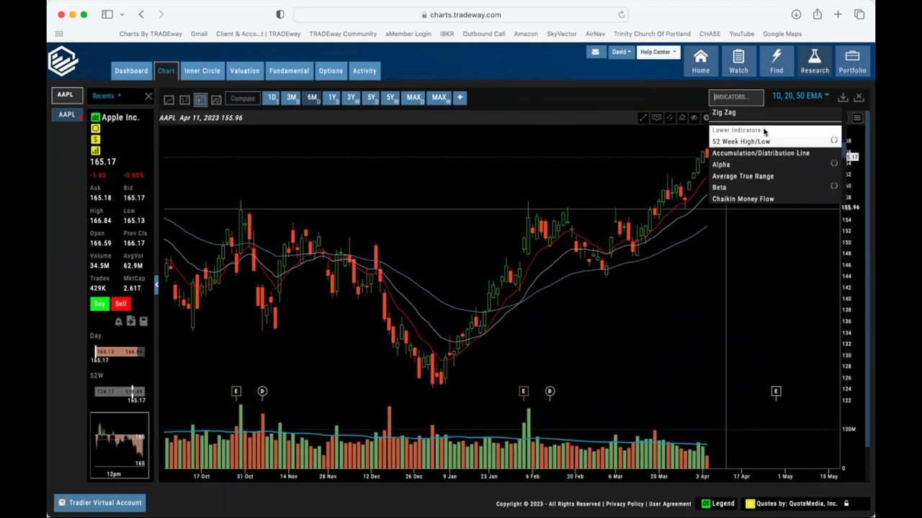
{"action": "scroll", "coordinate": [771, 186], "scroll_direction": "down", "scroll_amount": 5}
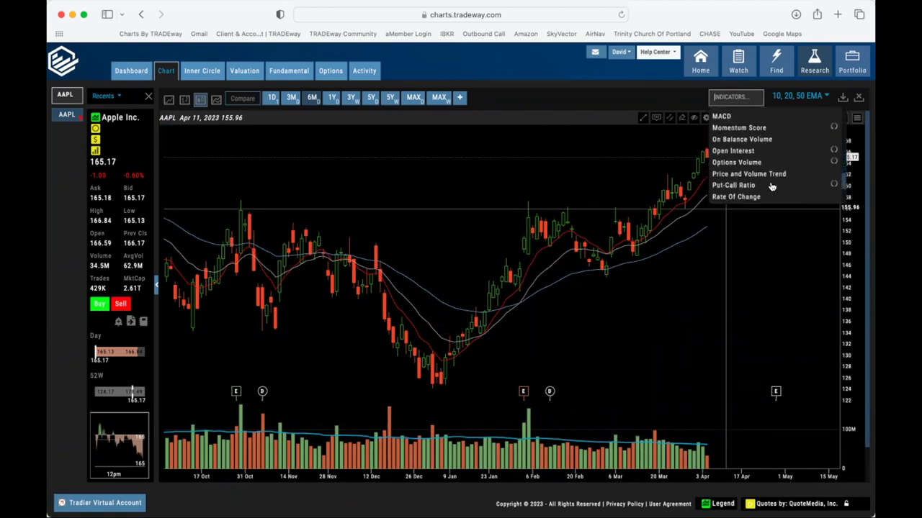
{"action": "scroll", "coordinate": [771, 185], "scroll_direction": "down", "scroll_amount": 3}
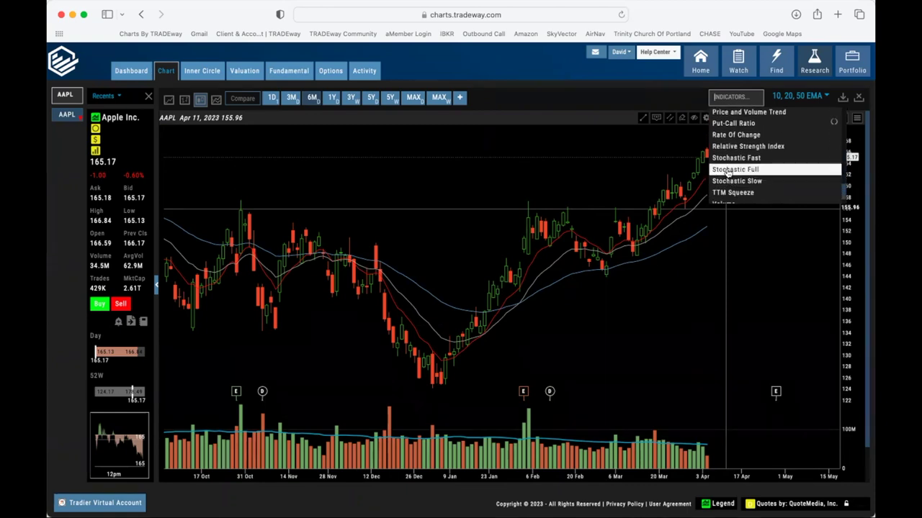
{"action": "left_click", "coordinate": [729, 170]}
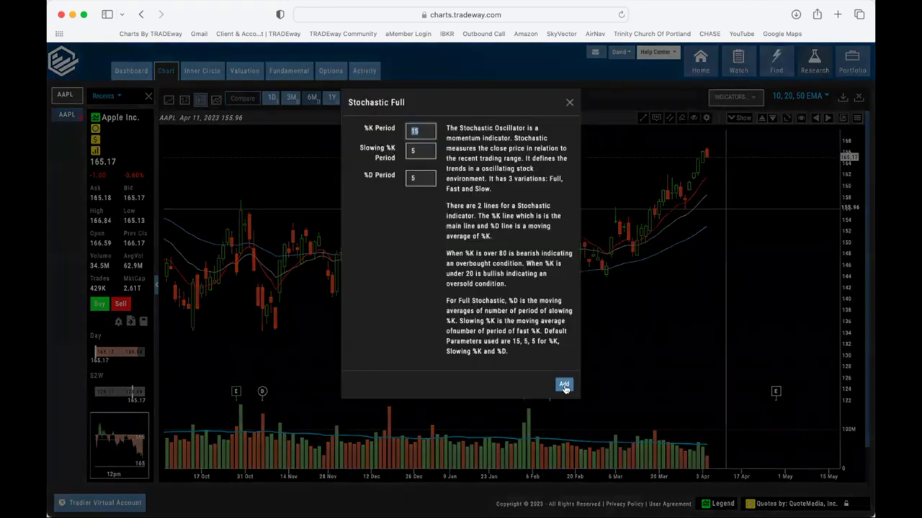
{"action": "left_click", "coordinate": [563, 386]}
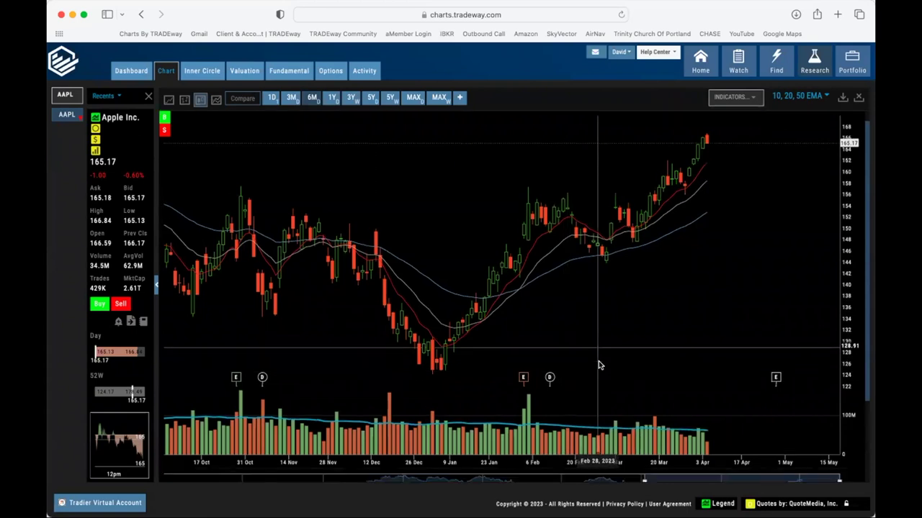
{"action": "scroll", "coordinate": [596, 364], "scroll_direction": "down", "scroll_amount": 2}
{"action": "scroll", "coordinate": [598, 365], "scroll_direction": "down", "scroll_amount": 2}
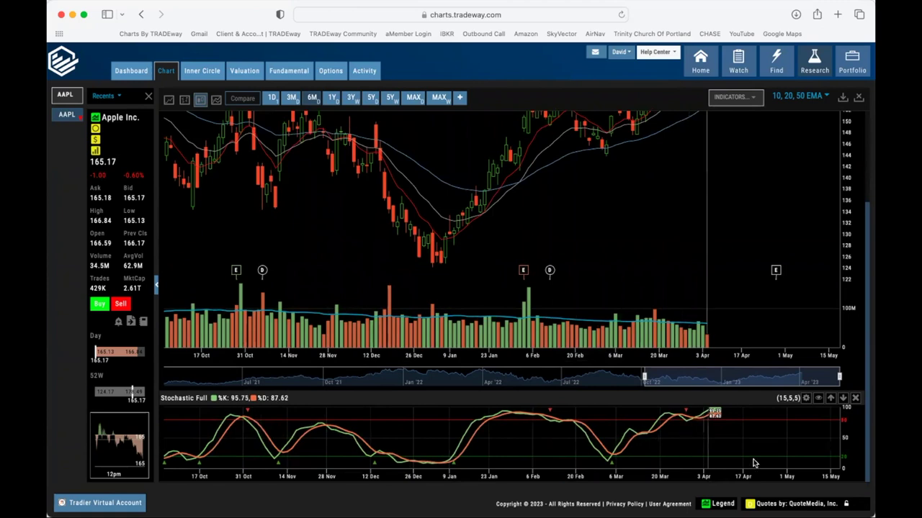
{"action": "scroll", "coordinate": [754, 463], "scroll_direction": "up", "scroll_amount": 5}
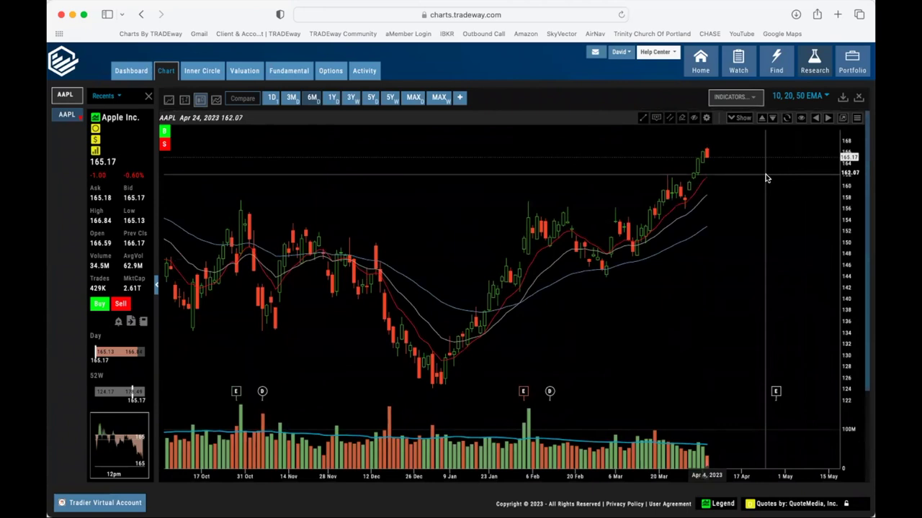
{"action": "scroll", "coordinate": [699, 343], "scroll_direction": "down", "scroll_amount": 5}
{"action": "scroll", "coordinate": [643, 438], "scroll_direction": "up", "scroll_amount": 5}
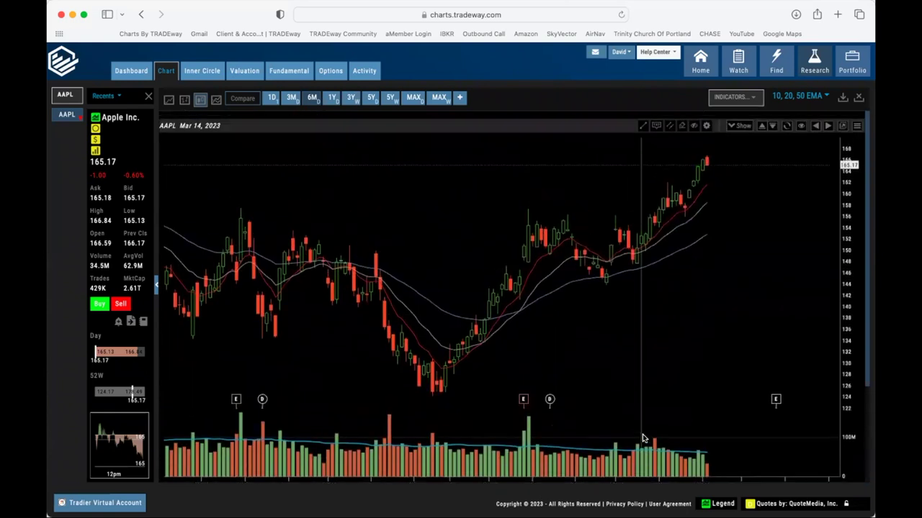
Save the current chart setup as a new profile named 'New Chart Profile'.
{"action": "left_click", "coordinate": [842, 99]}
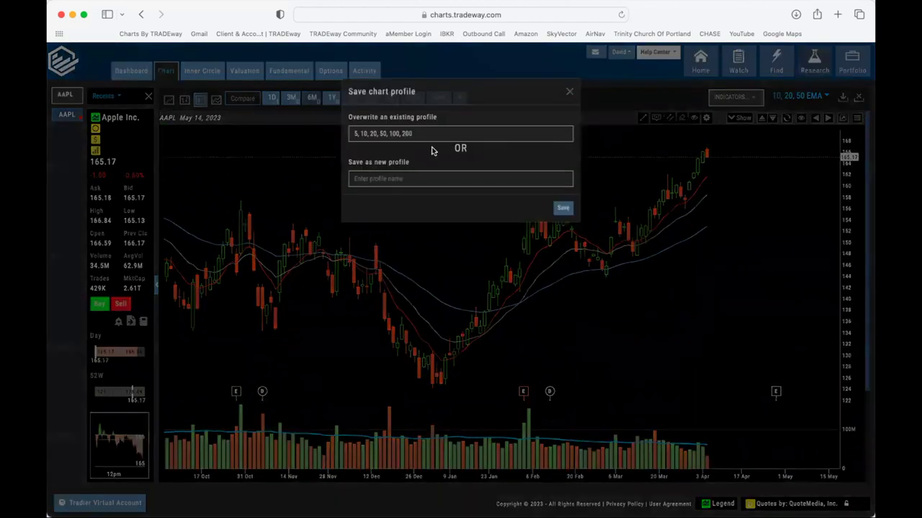
{"action": "left_click", "coordinate": [393, 189]}
{"action": "type", "text": "New Chart Profile"}
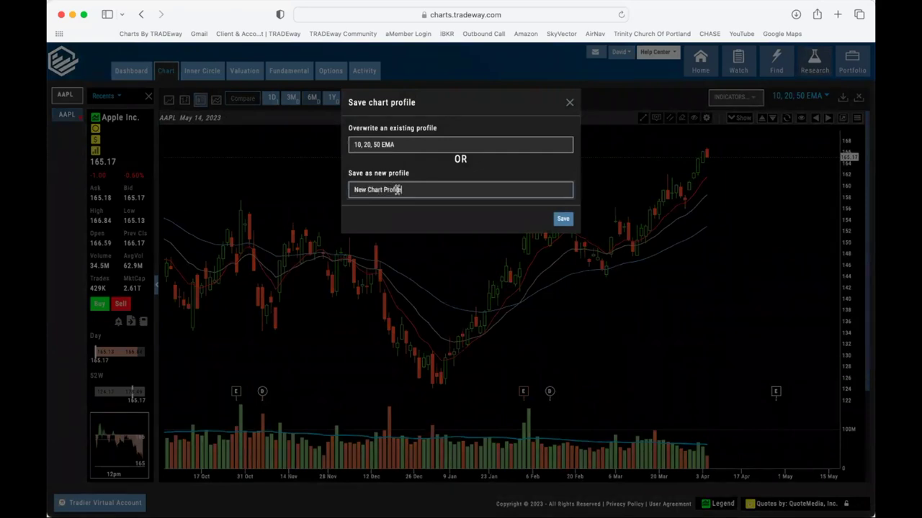
{"action": "left_click", "coordinate": [565, 219]}
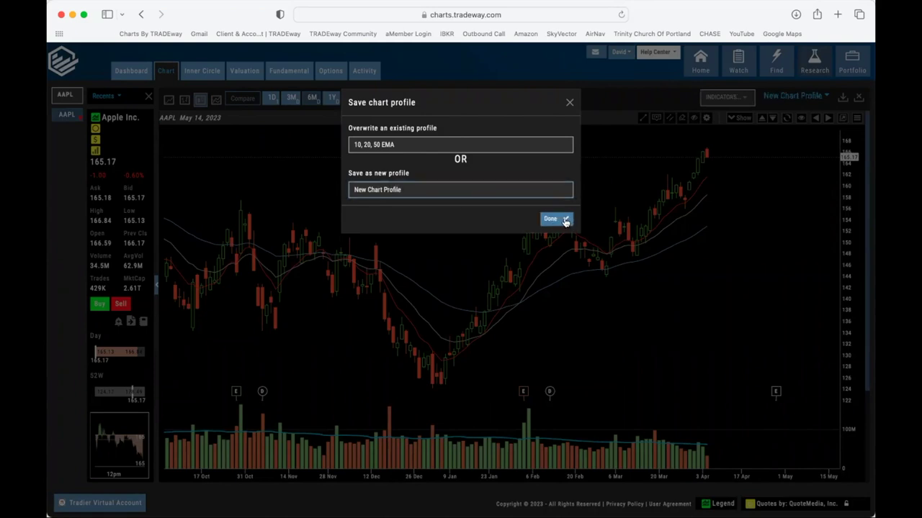
Close the profile dialog and switch on Tooltip On Charts in the chart settings.
{"action": "left_click", "coordinate": [549, 220]}
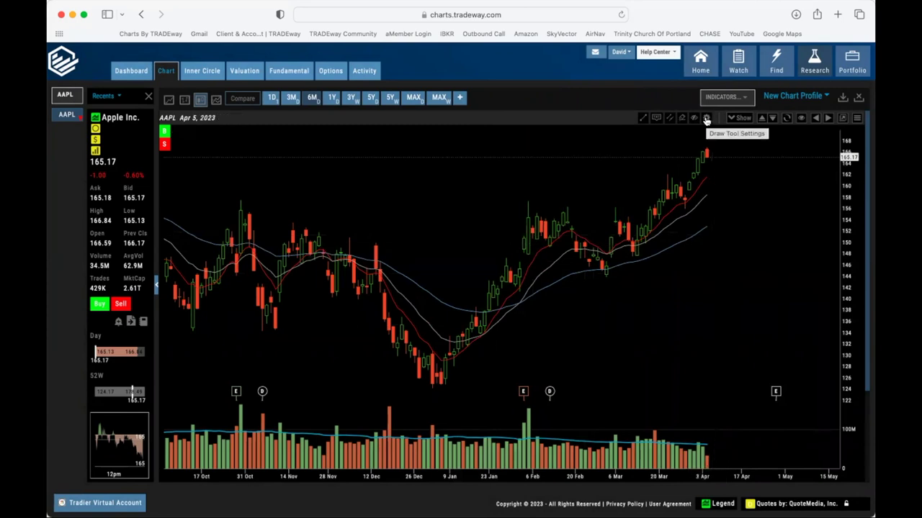
{"action": "left_click", "coordinate": [706, 119]}
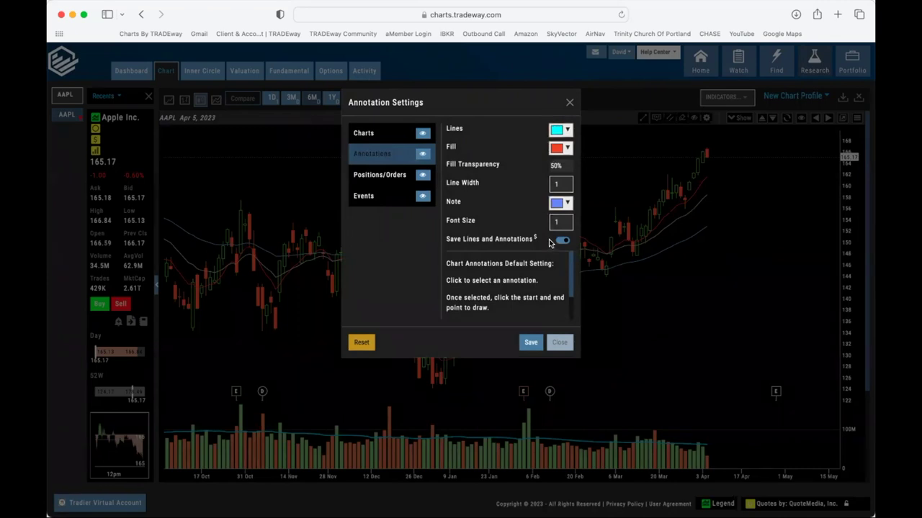
{"action": "left_click", "coordinate": [364, 135]}
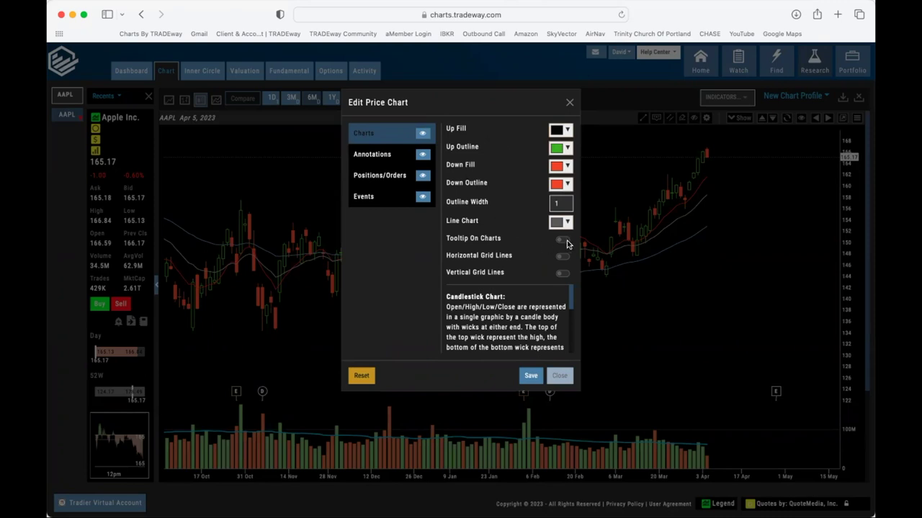
{"action": "left_click", "coordinate": [531, 377]}
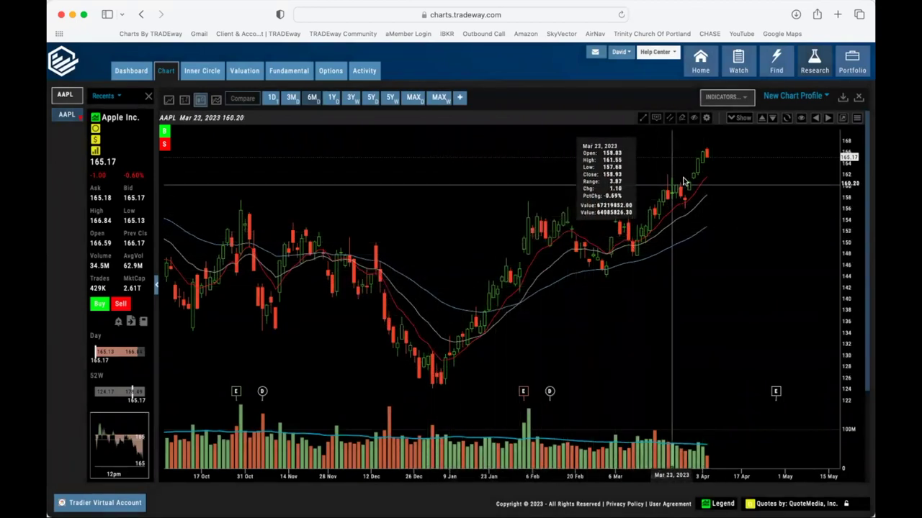
Revisit the Charts settings and toggle the tooltip option, leaving chart tooltips off.
{"action": "left_click", "coordinate": [705, 118]}
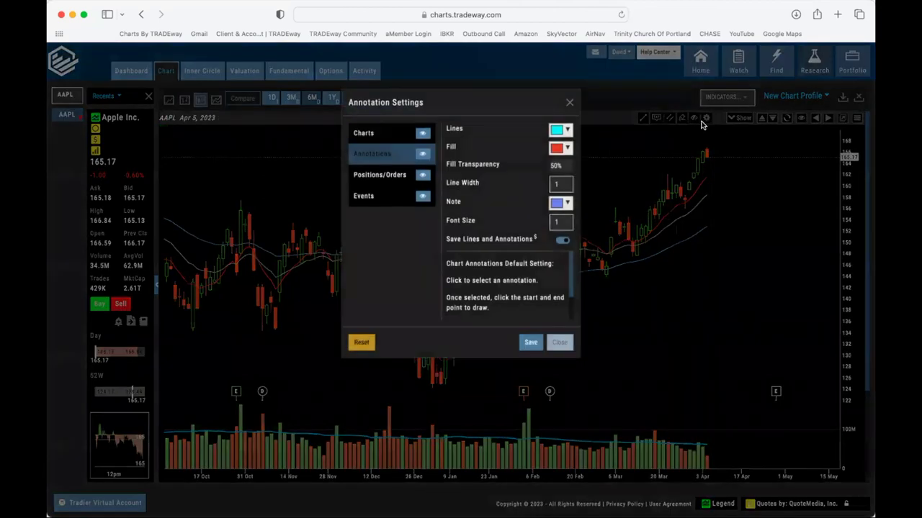
{"action": "left_click", "coordinate": [370, 134]}
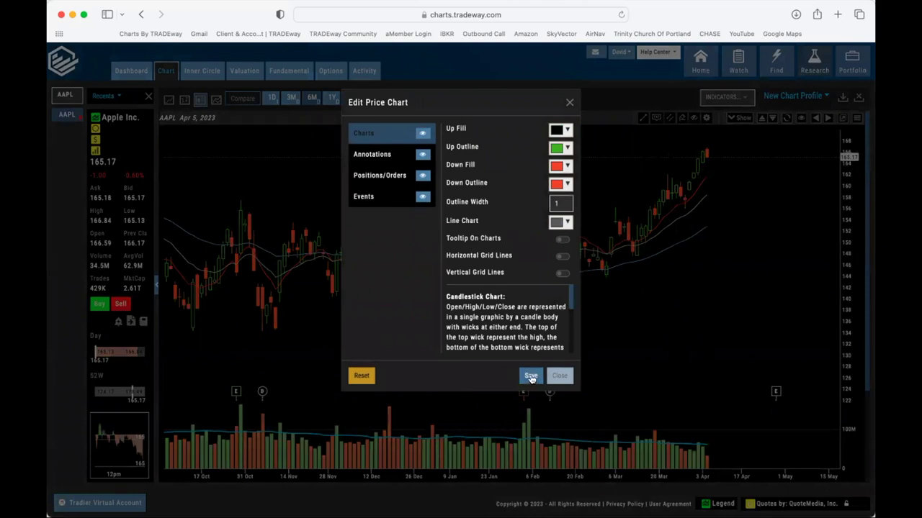
{"action": "left_click", "coordinate": [530, 377]}
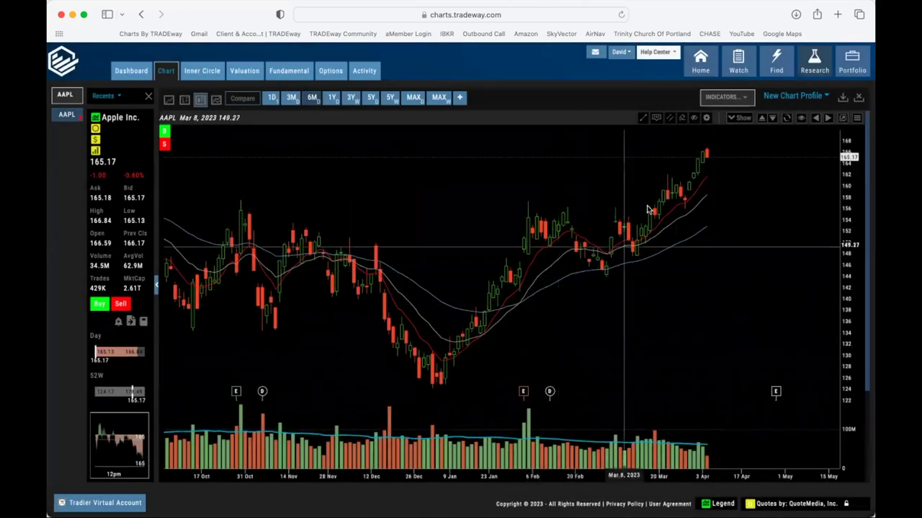
{"action": "left_click", "coordinate": [707, 119]}
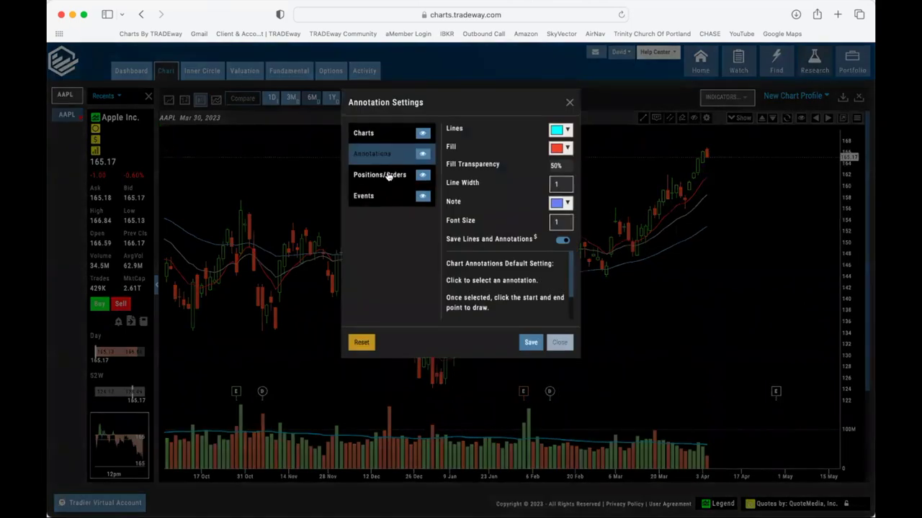
{"action": "left_click", "coordinate": [386, 182]}
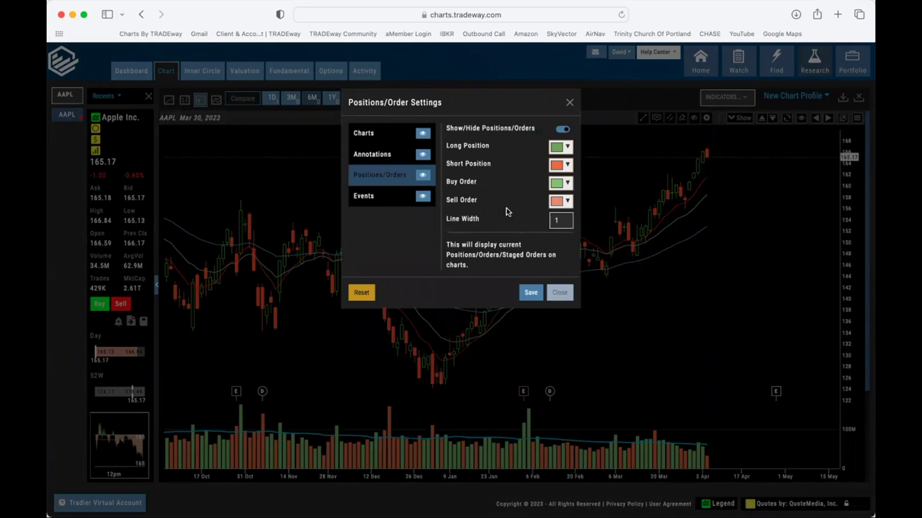
{"action": "left_click", "coordinate": [382, 198]}
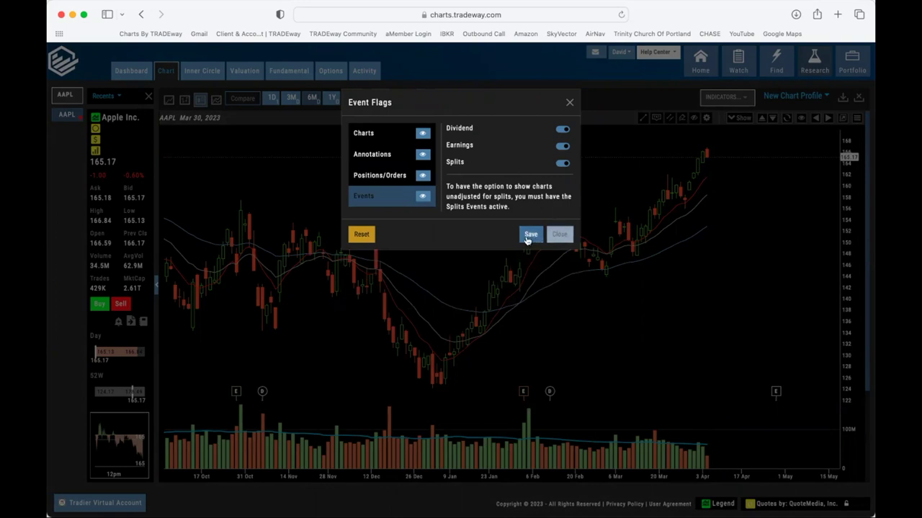
{"action": "left_click", "coordinate": [380, 157]}
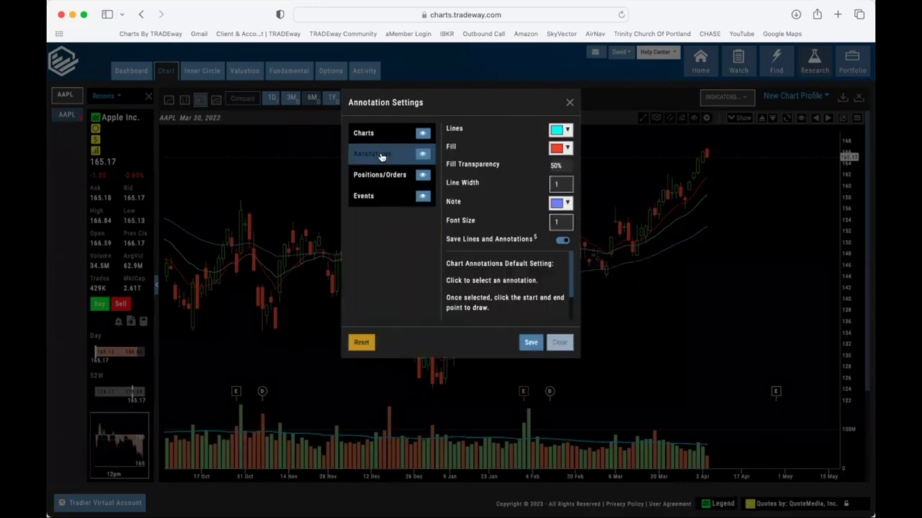
{"action": "left_click", "coordinate": [533, 343]}
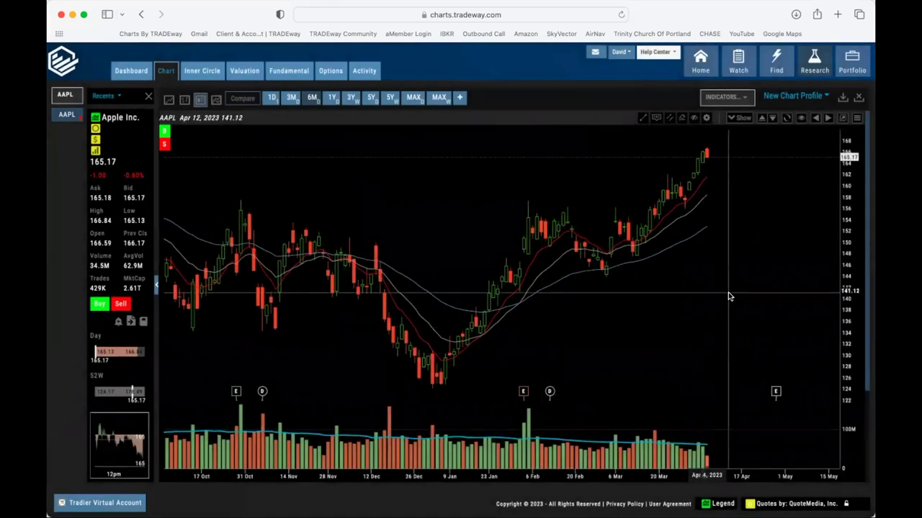